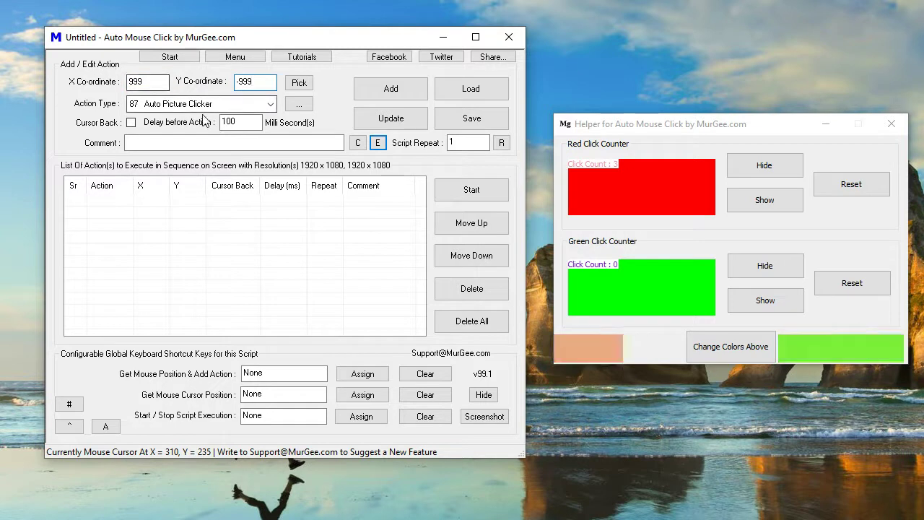
Add an Auto Picture Clicker action with X 999, Y -999 and a 100 ms delay to the script
double_click(156, 81)
left_click(240, 83)
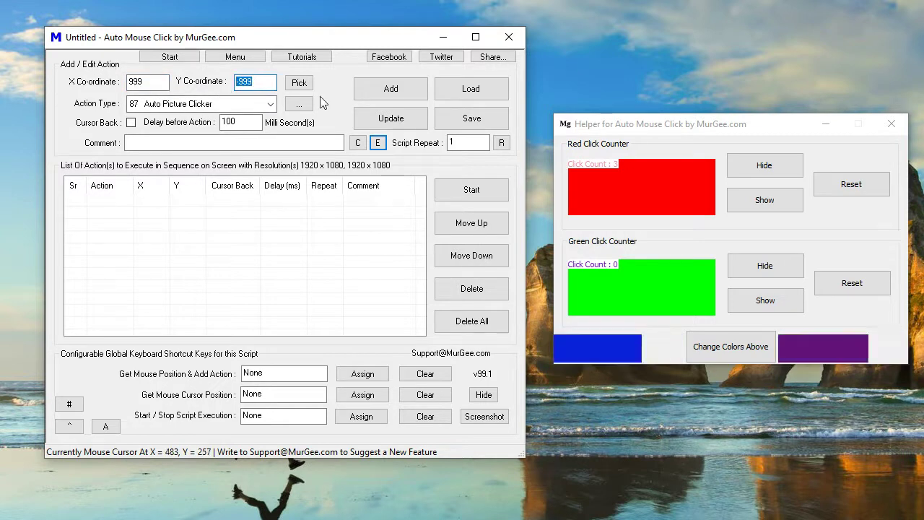
left_click(380, 96)
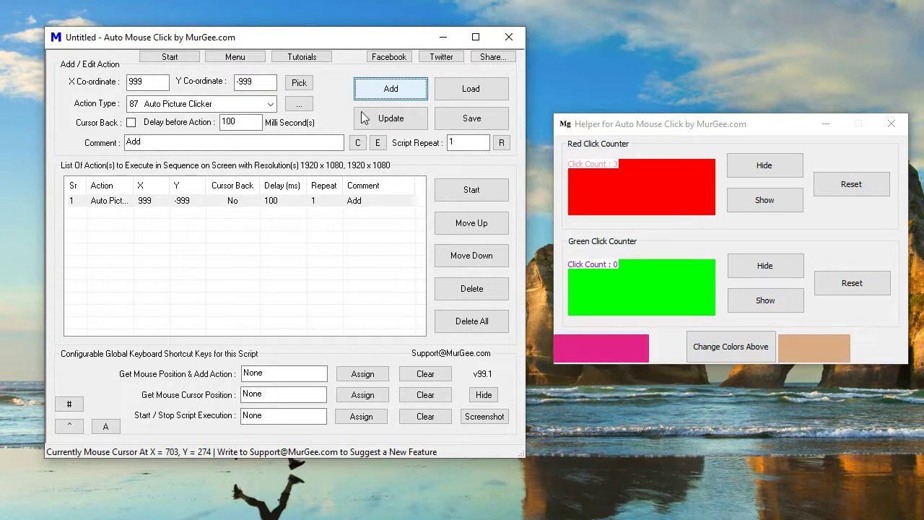
Open the Auto Picture Clicker action's settings and capture a 540 by 461 screen search area around the helper window
double_click(221, 202)
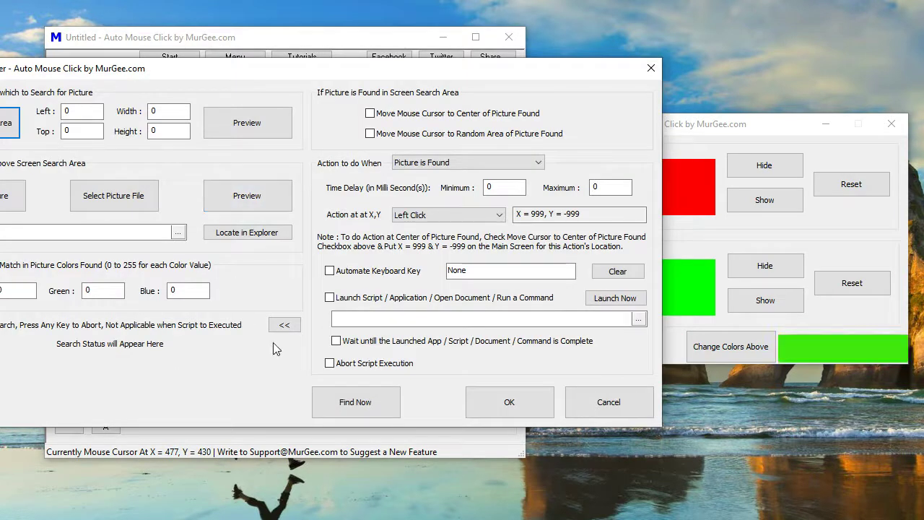
left_click(285, 325)
left_click_drag(105, 75, 282, 72)
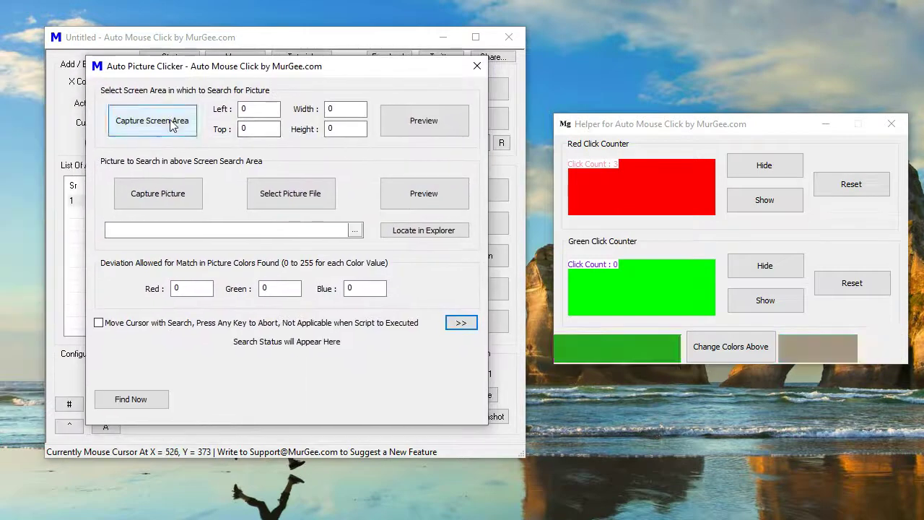
left_click(172, 124)
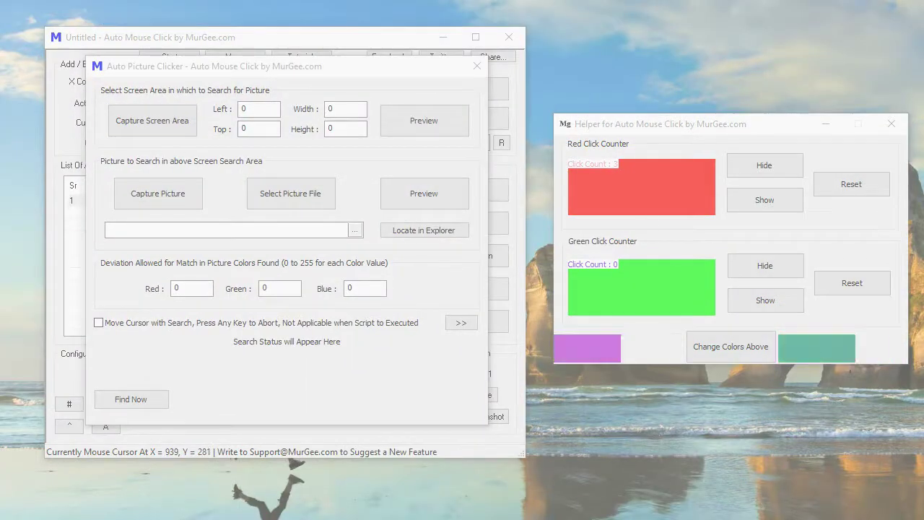
key("Escape")
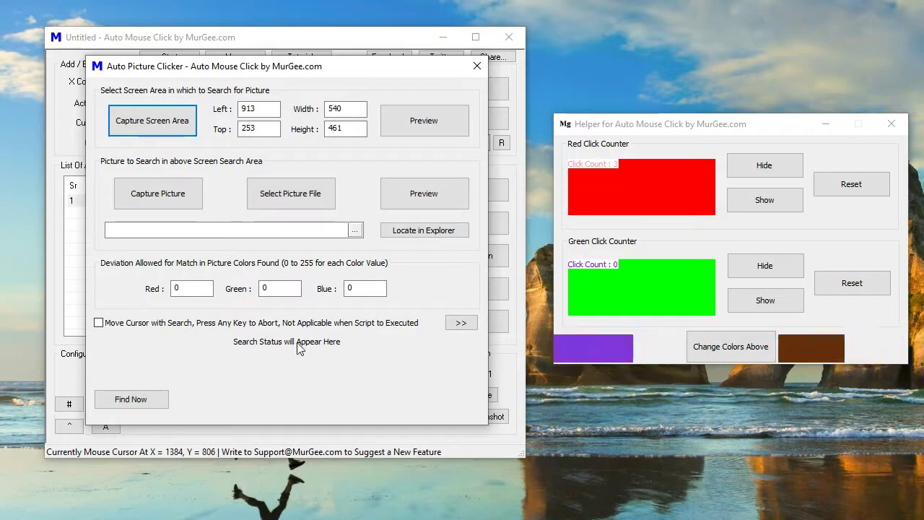
Capture a small patch of the red rectangle as the picture to search for, and preview both the picture and the search area
left_click(158, 194)
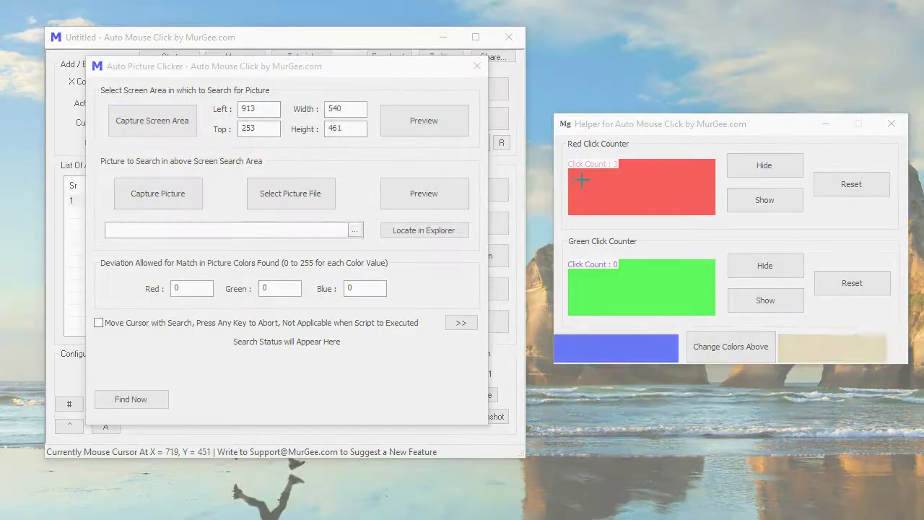
left_click_drag(577, 179, 607, 209)
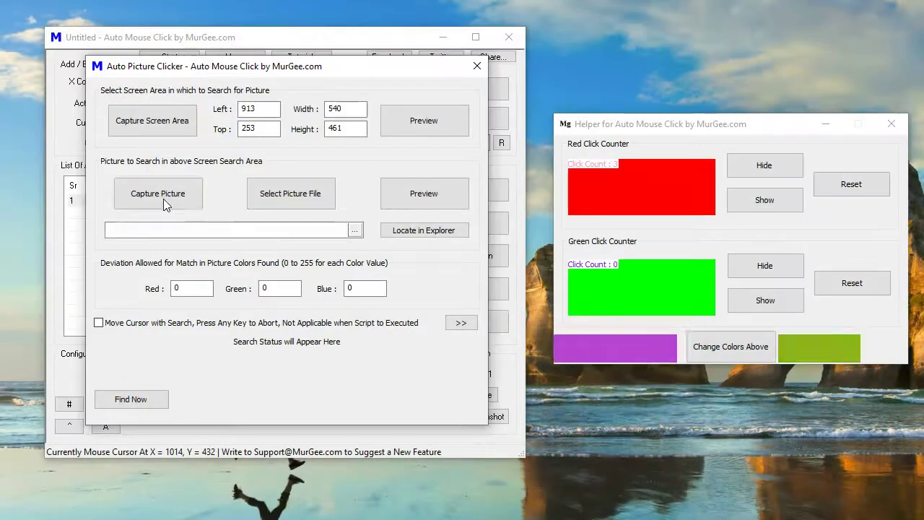
left_click(438, 202)
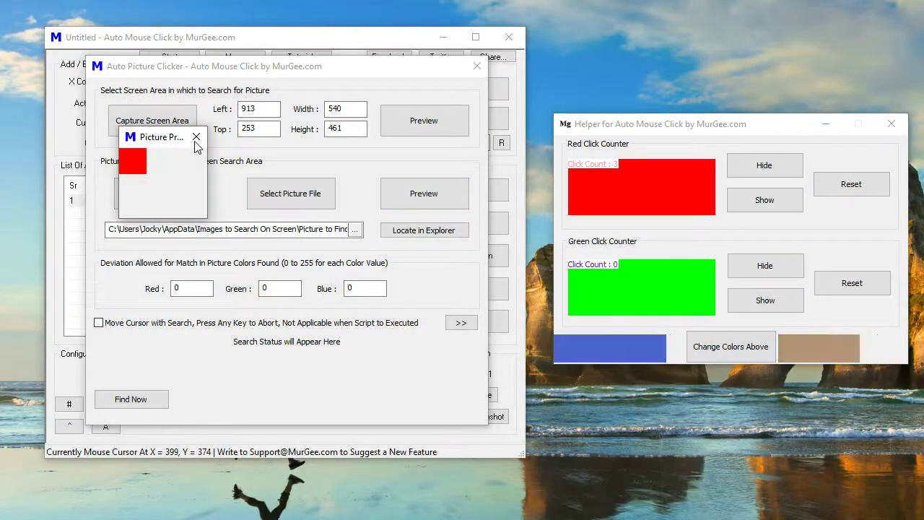
left_click(196, 138)
left_click(424, 124)
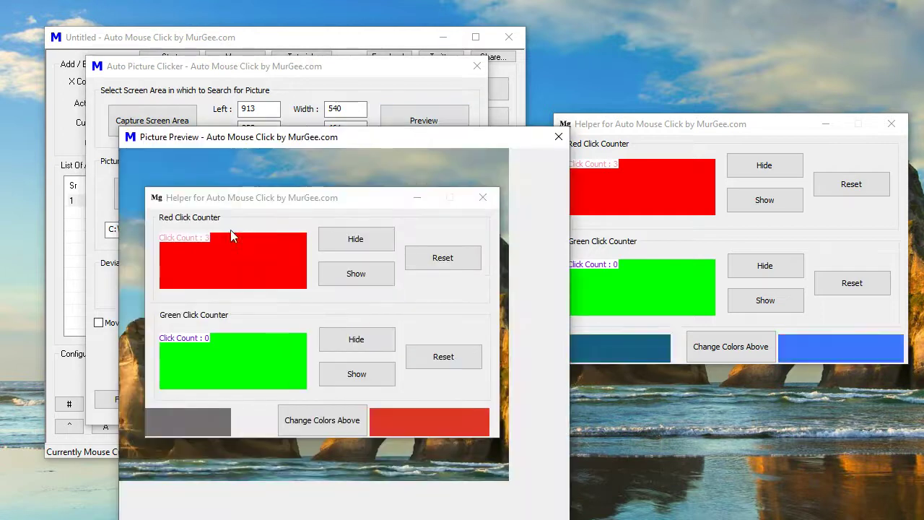
left_click(558, 137)
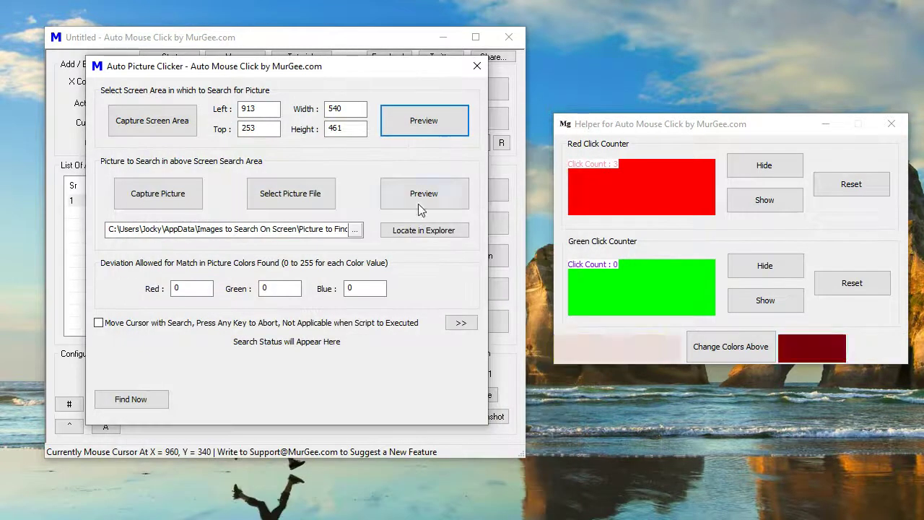
Set the action to move the cursor to a random area of the found picture and abort script execution, and save the settings
left_click(456, 326)
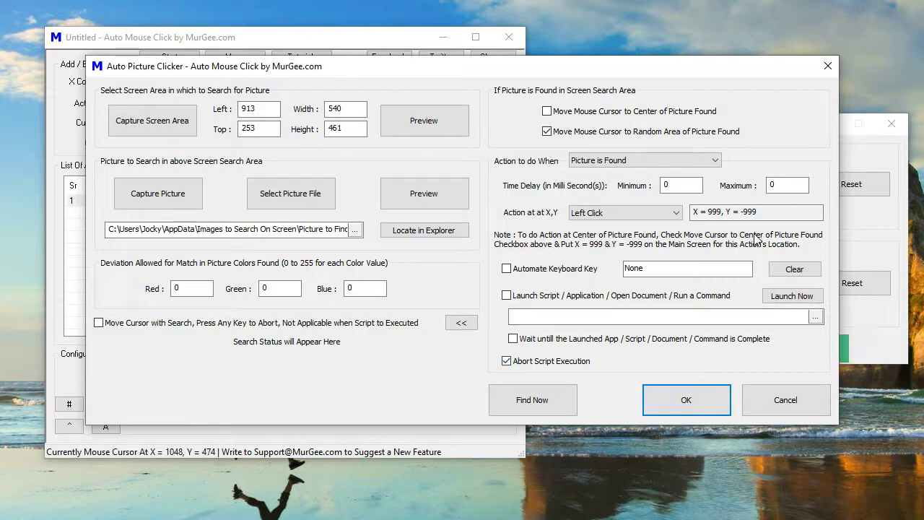
left_click(699, 394)
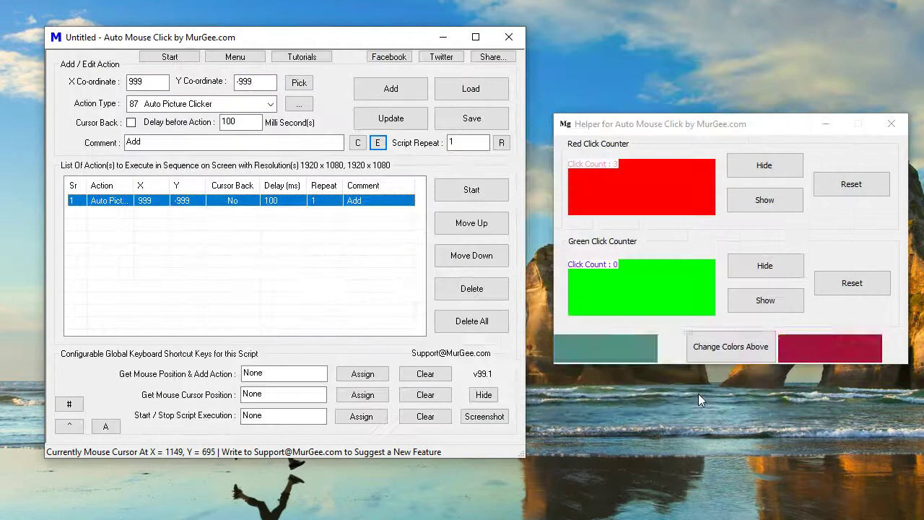
Run the script three times to test clicking on the red rectangle
left_click(471, 190)
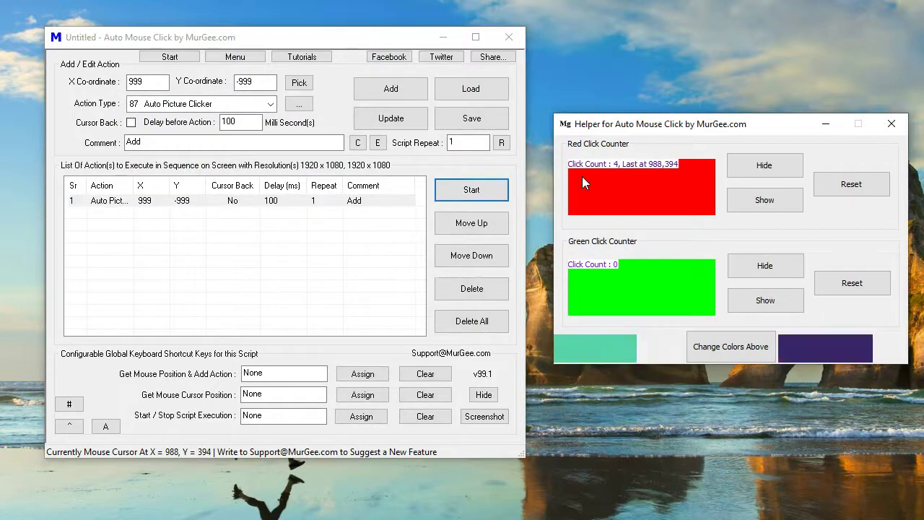
left_click(447, 190)
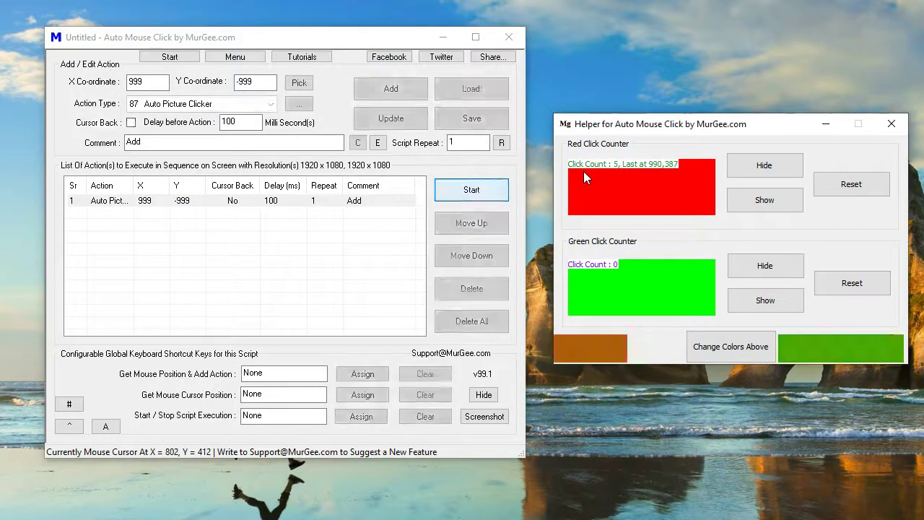
left_click(481, 195)
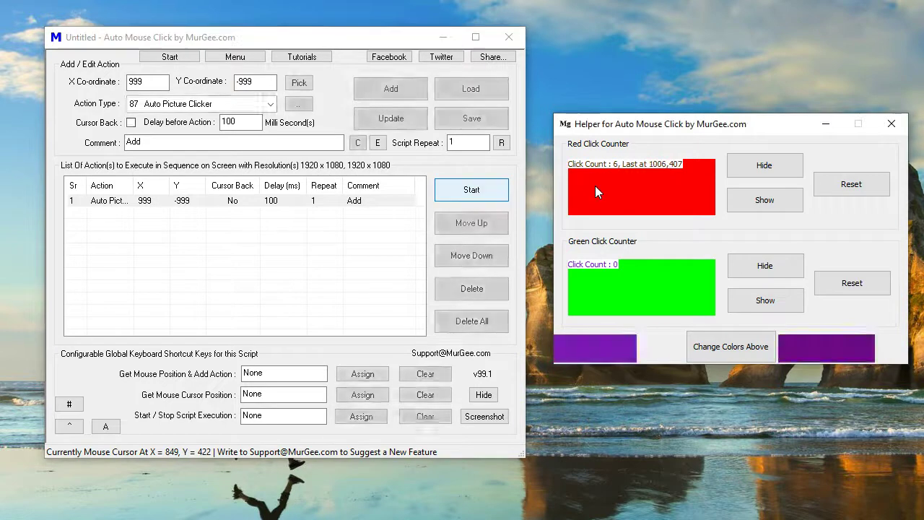
Set the script repeat to 100 and assign F6 as the shortcut for starting and stopping script execution
left_click(470, 145)
type("00")
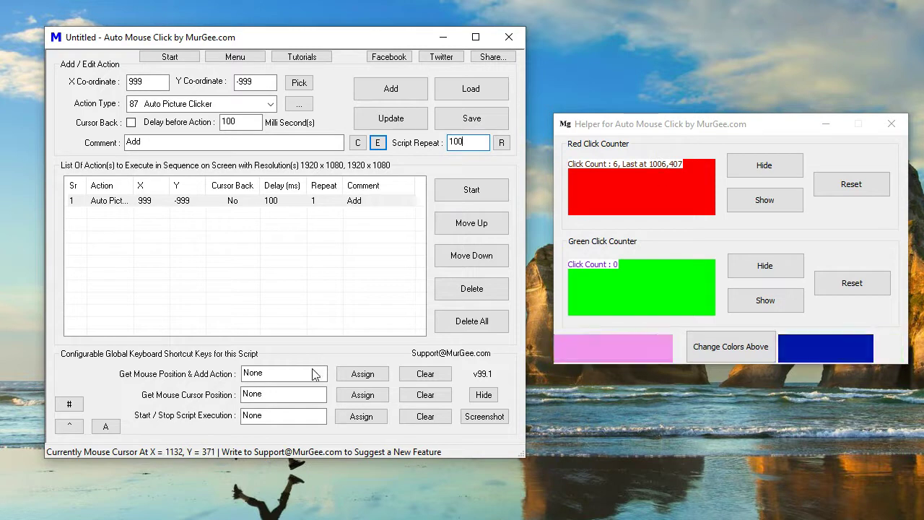
left_click(288, 418)
key("F6")
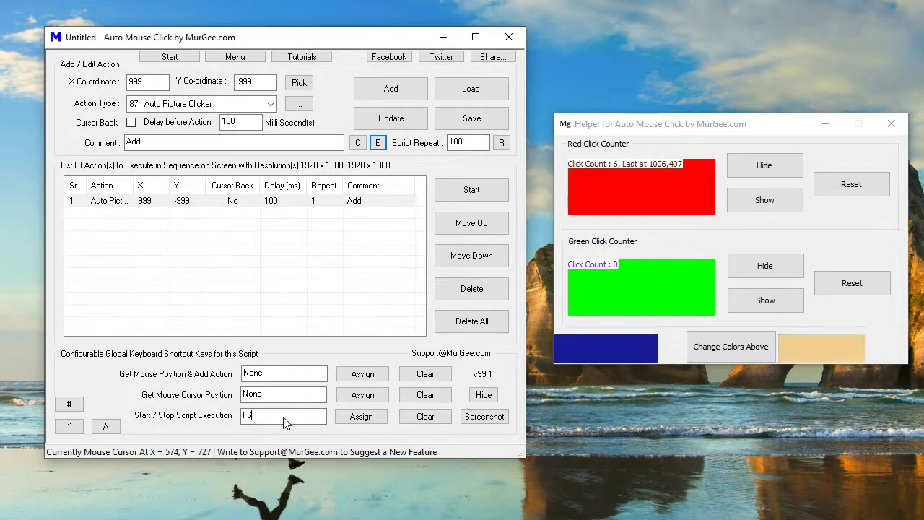
left_click(339, 418)
Test the repeating script with the red rectangle shown and with the helper's colors changing, and stop the last run
key("F6")
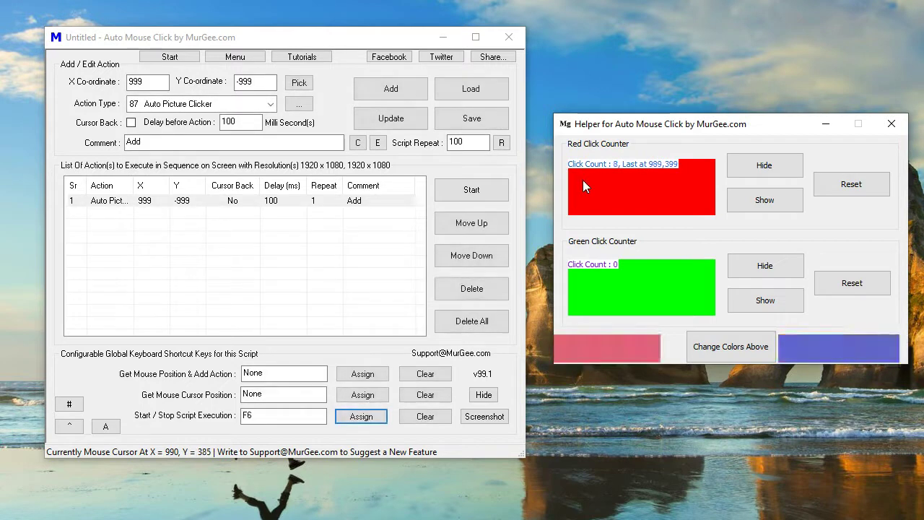
left_click(717, 351)
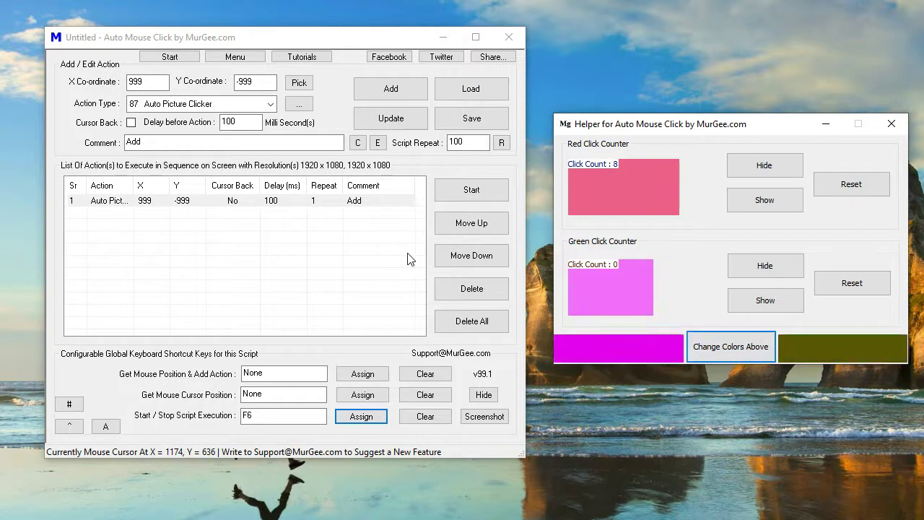
key("F6")
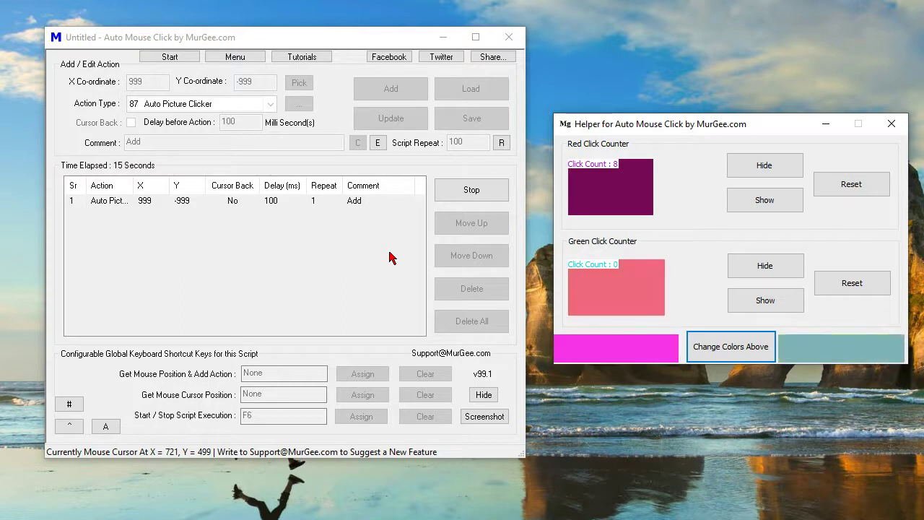
key("F6")
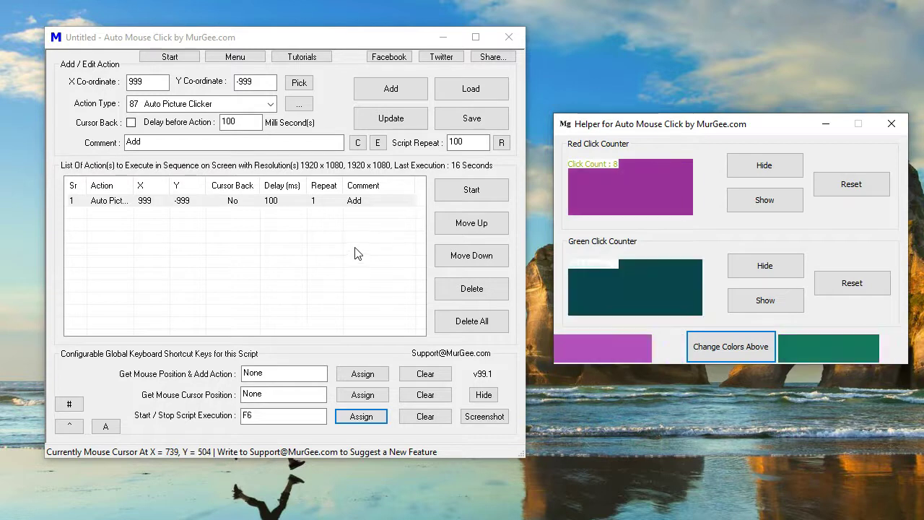
Enable the Speak Comment action type and add it to the script with the comment "Picture Searched in Screen Area but Not Found"
left_click(299, 103)
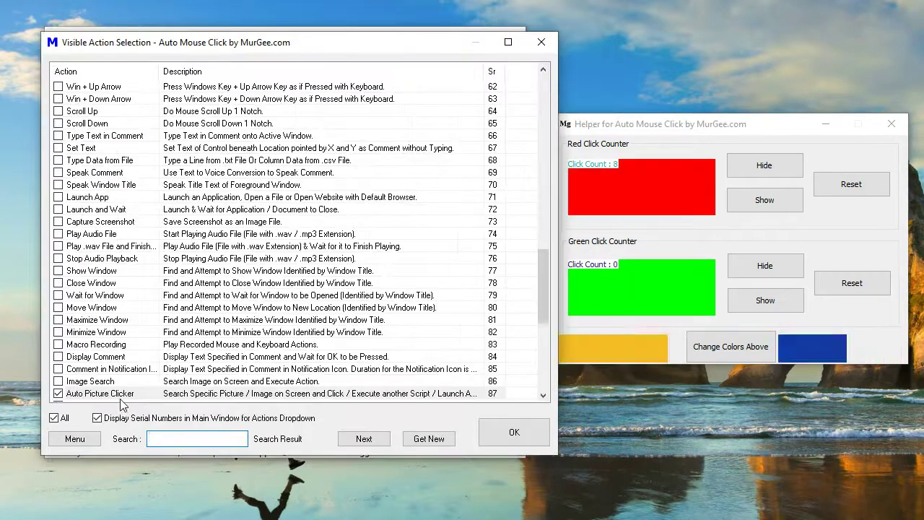
type("speak comment")
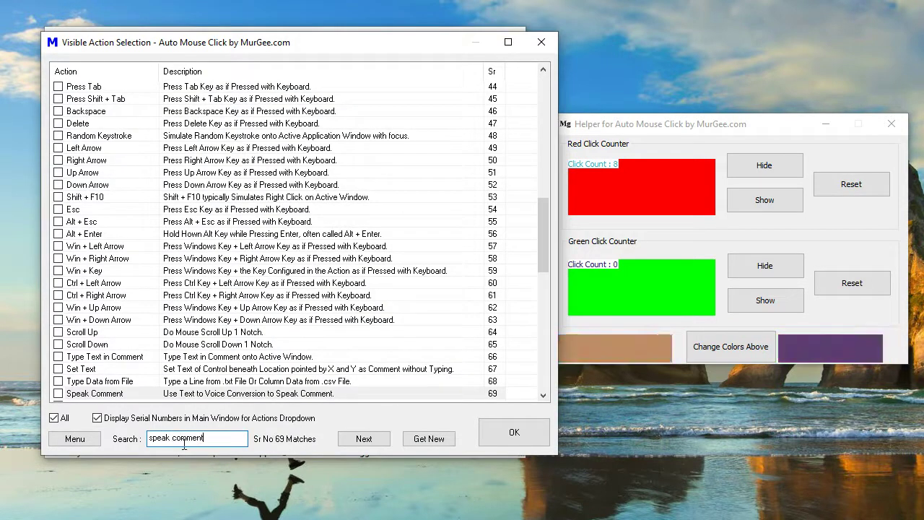
left_click(58, 393)
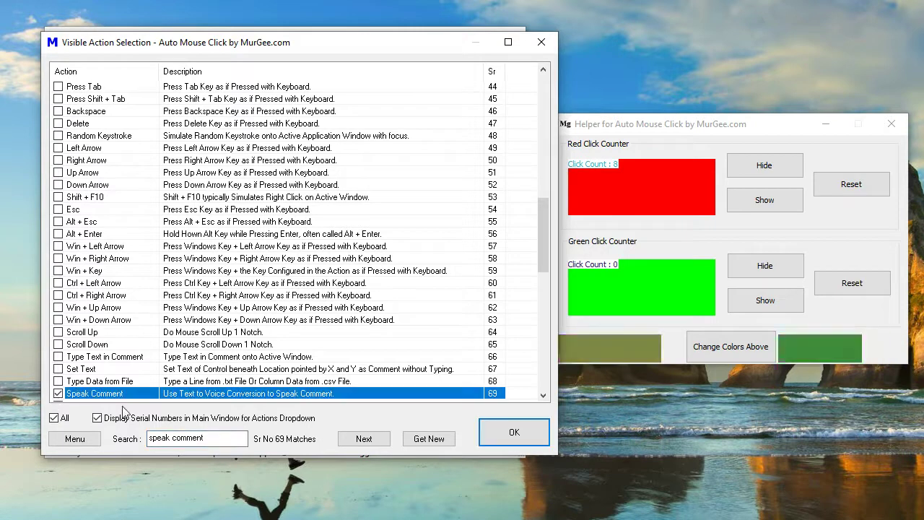
left_click(489, 431)
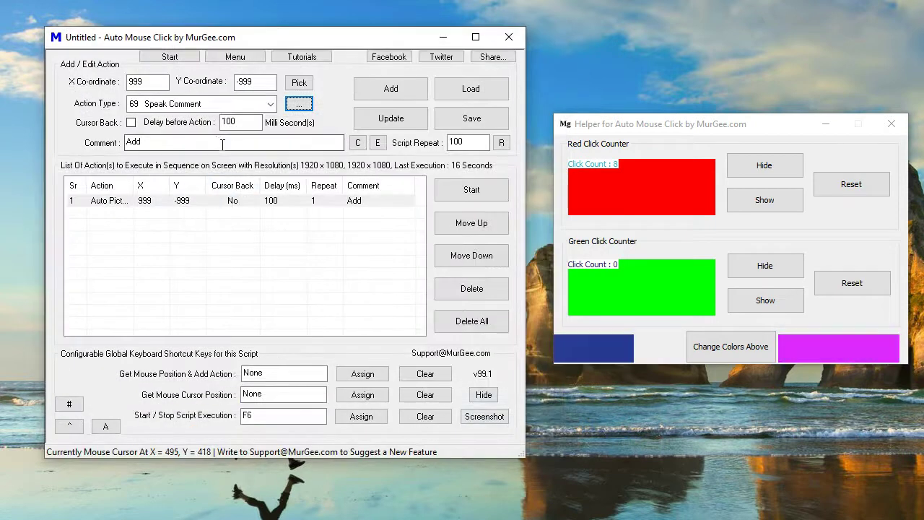
double_click(156, 142)
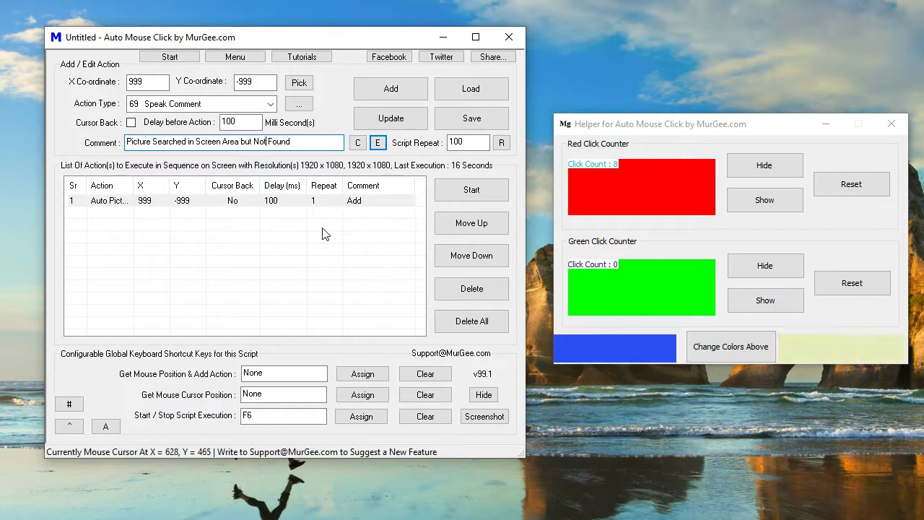
left_click(379, 96)
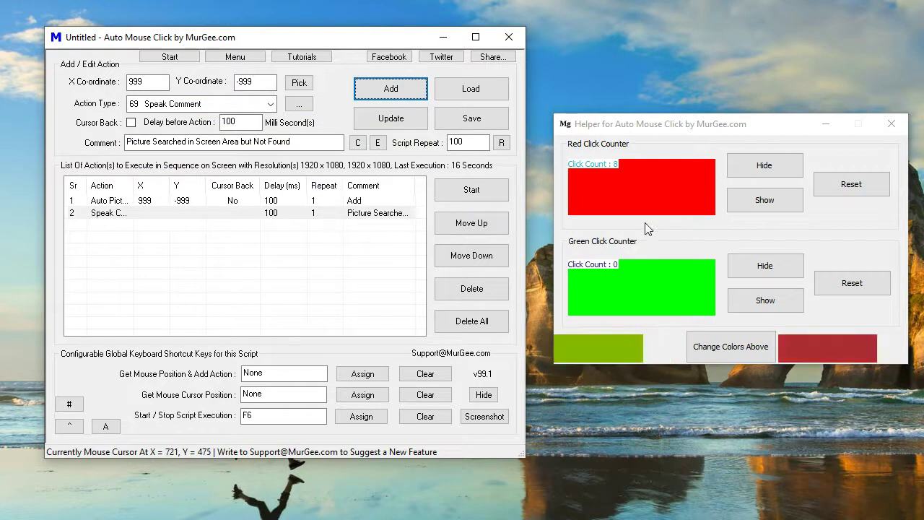
Test the script containing the Speak Comment action with the red rectangle shown and with the helper's colors changed
left_click(488, 193)
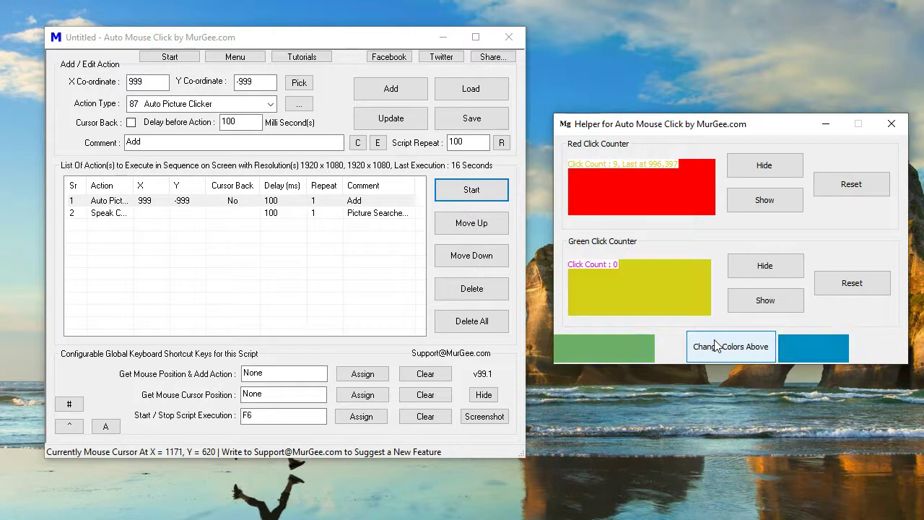
left_click(483, 200)
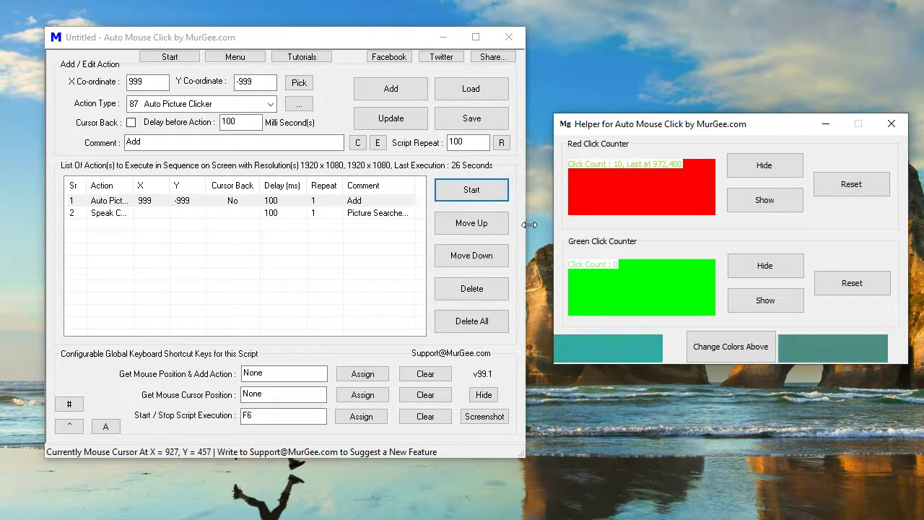
left_click(486, 192)
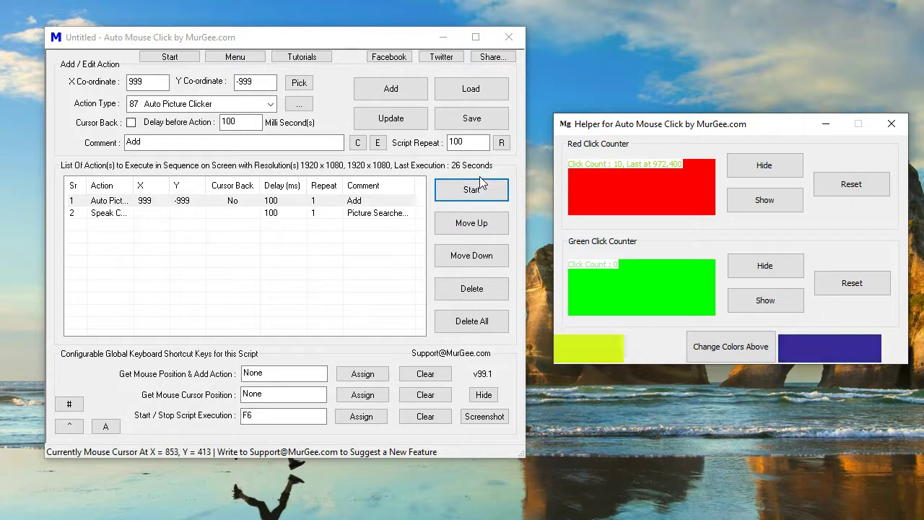
Search the available actions for "counter" and enable the Control Counter action type
left_click(299, 104)
type("counter")
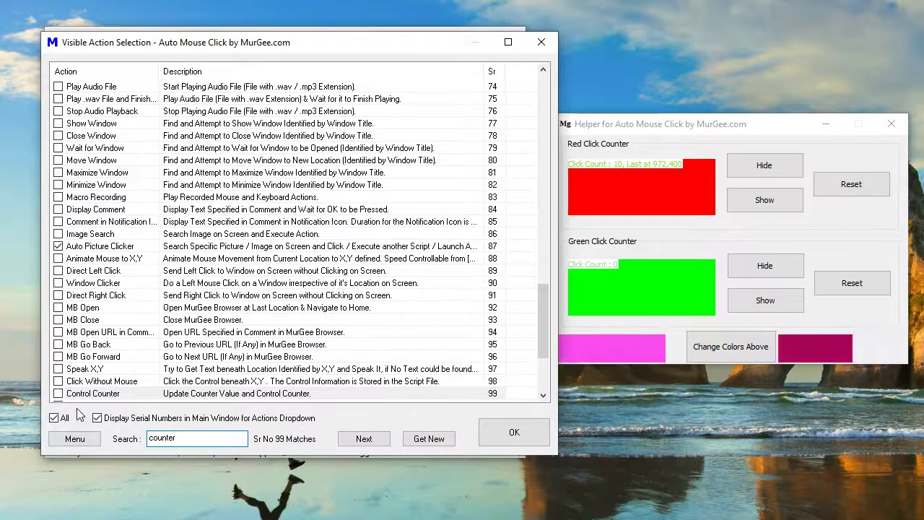
left_click(58, 394)
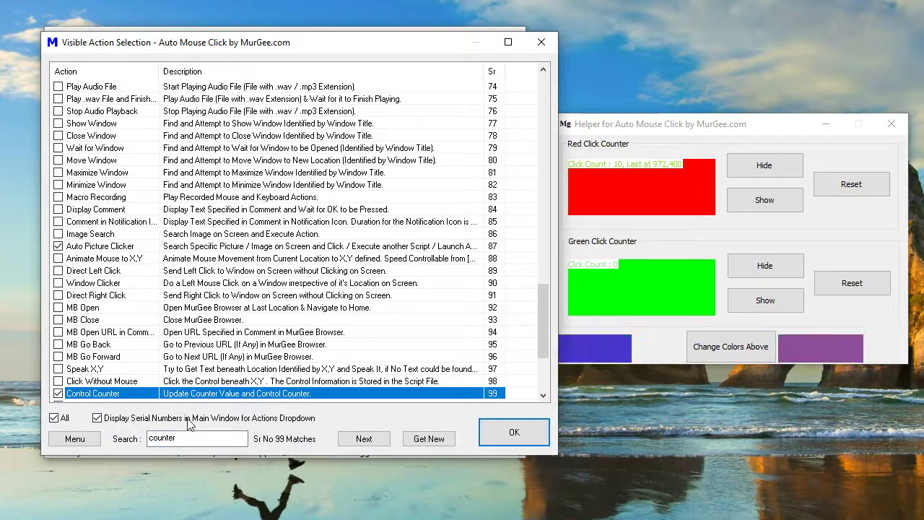
left_click(494, 433)
Replace the script's Speak Comment action with a Control Counter action
left_click(120, 218)
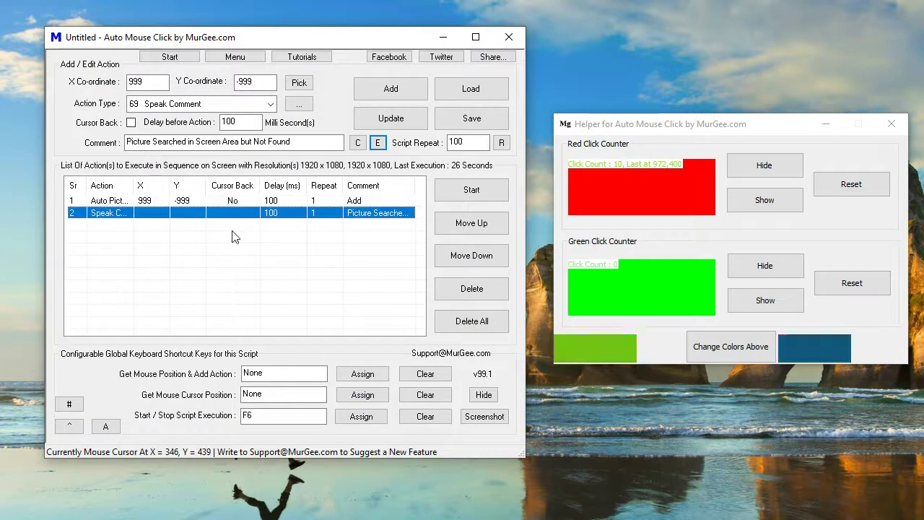
left_click(467, 288)
left_click(243, 110)
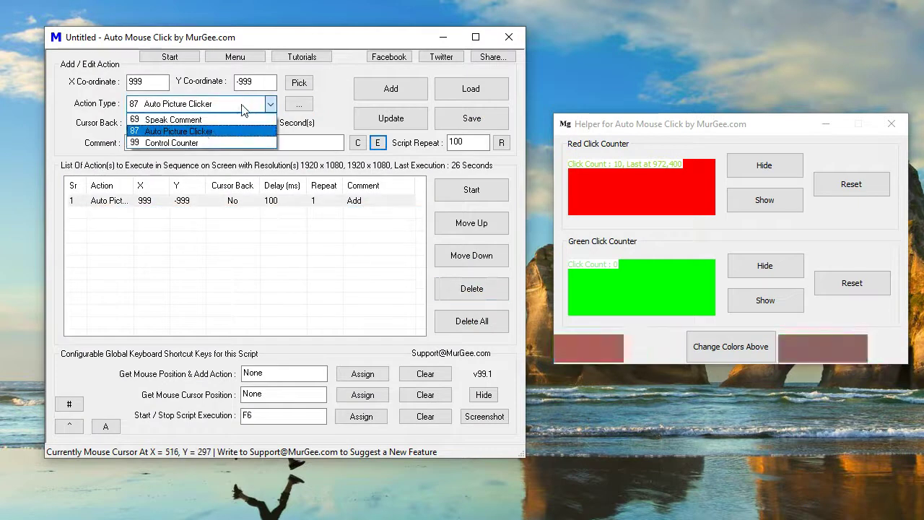
left_click(173, 140)
left_click(359, 98)
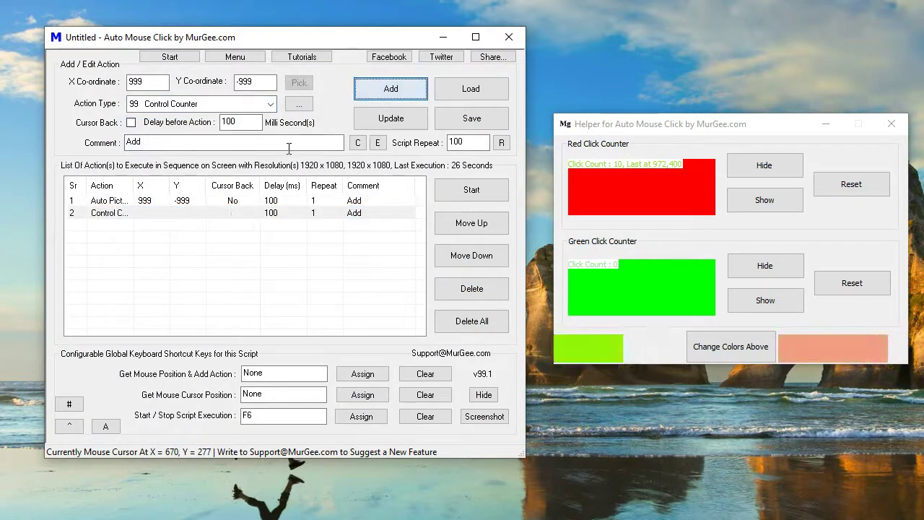
Configure the Control Counter action to increment the counter value, and place the enlarged counter window over the upper part of the helper window
double_click(165, 214)
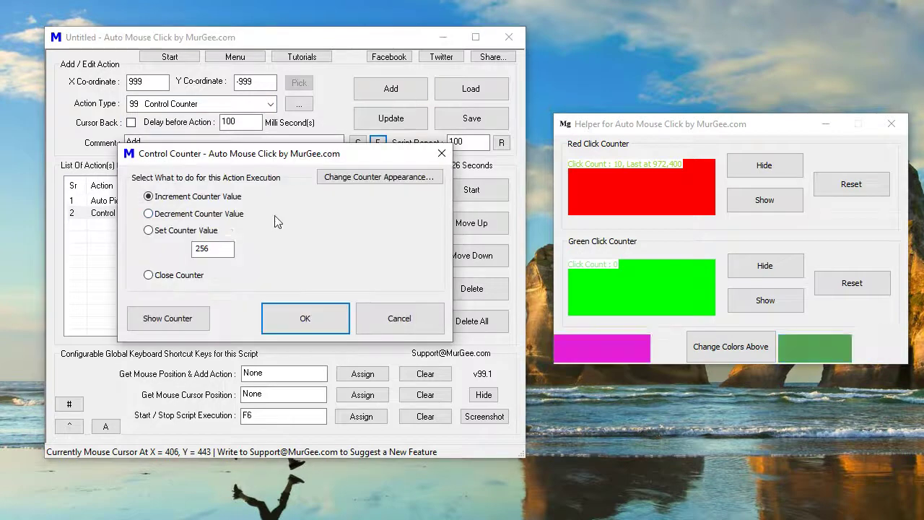
left_click(157, 318)
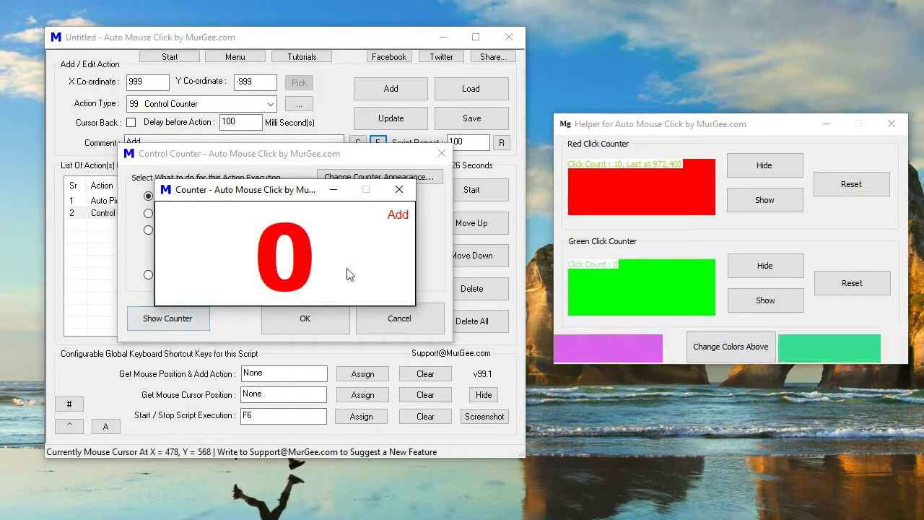
left_click_drag(414, 307, 303, 320)
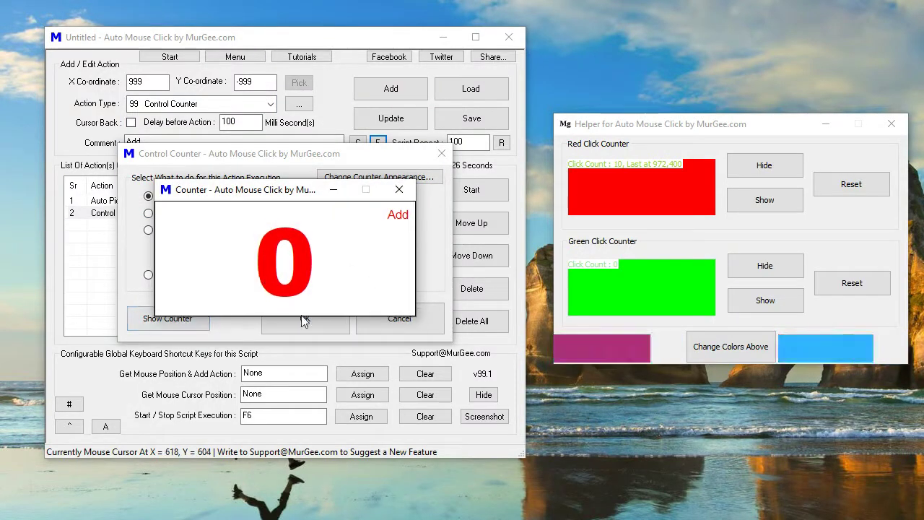
left_click_drag(296, 195, 724, 16)
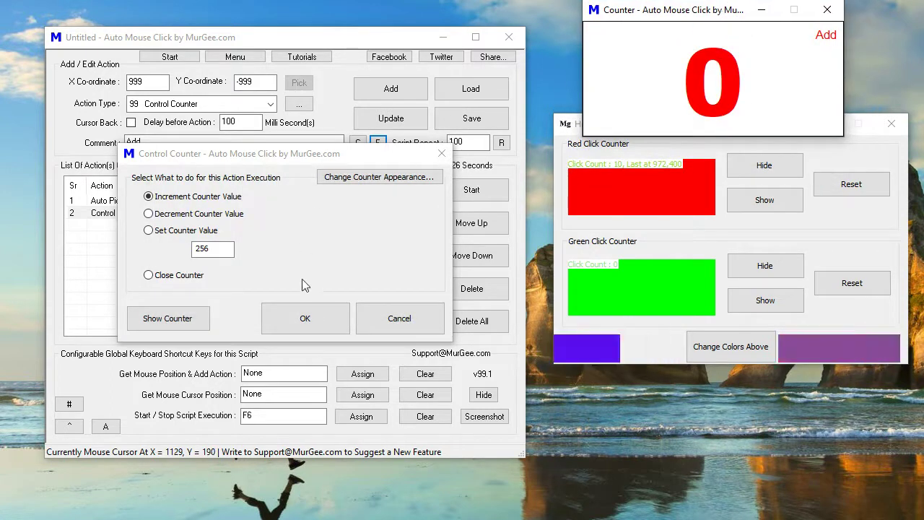
left_click(310, 328)
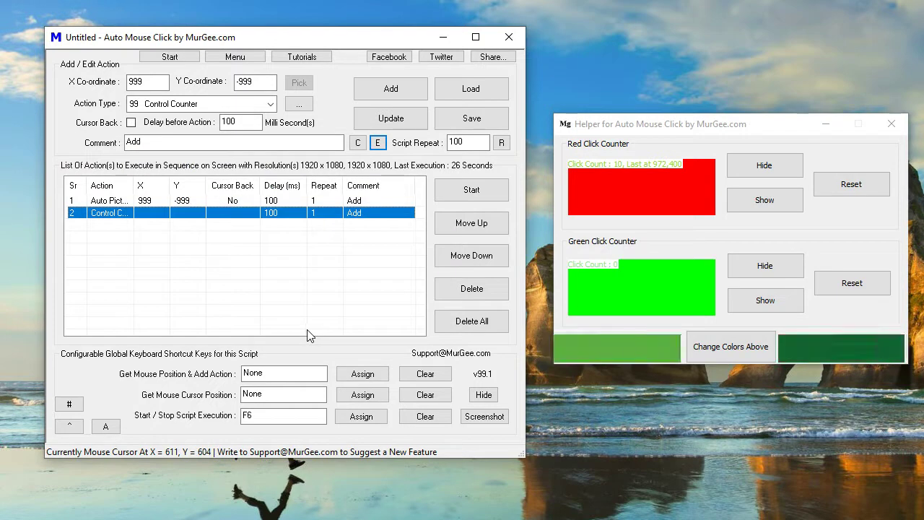
Test the script containing the Control Counter action with the red rectangle shown and with the helper's colors changing
left_click(453, 191)
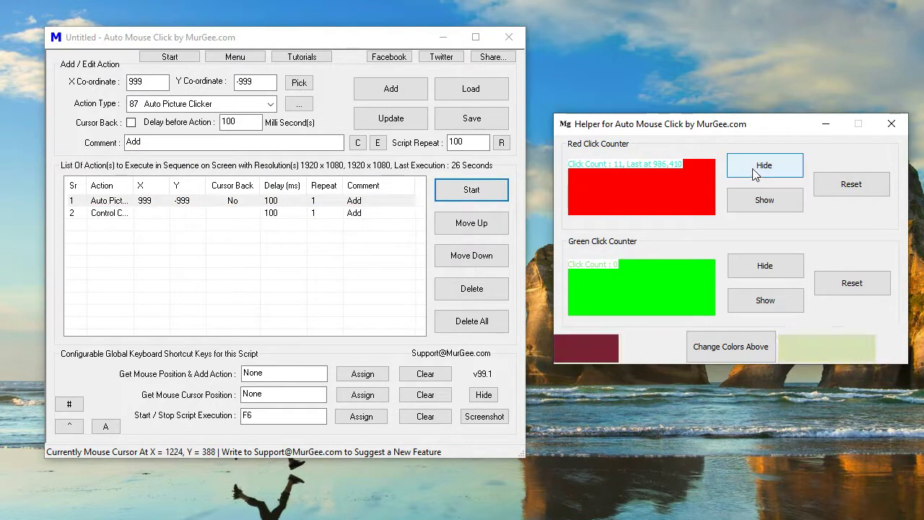
left_click(736, 348)
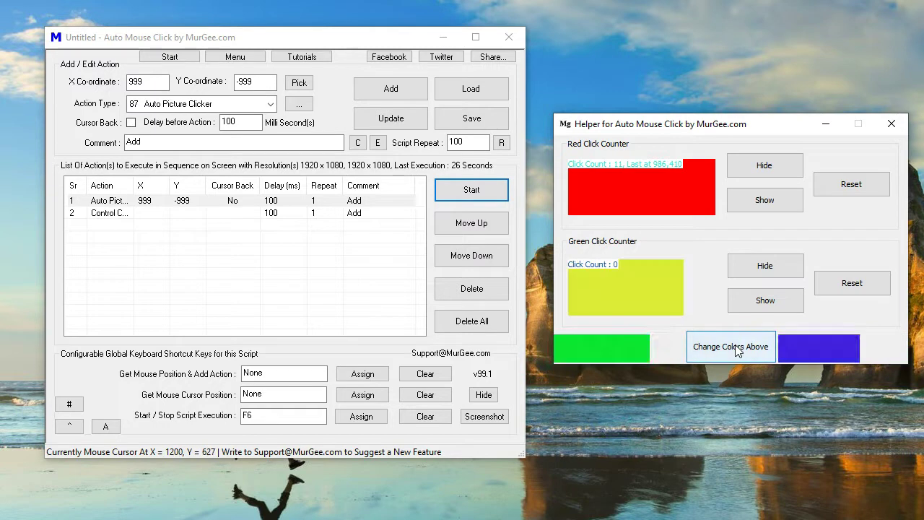
left_click(475, 195)
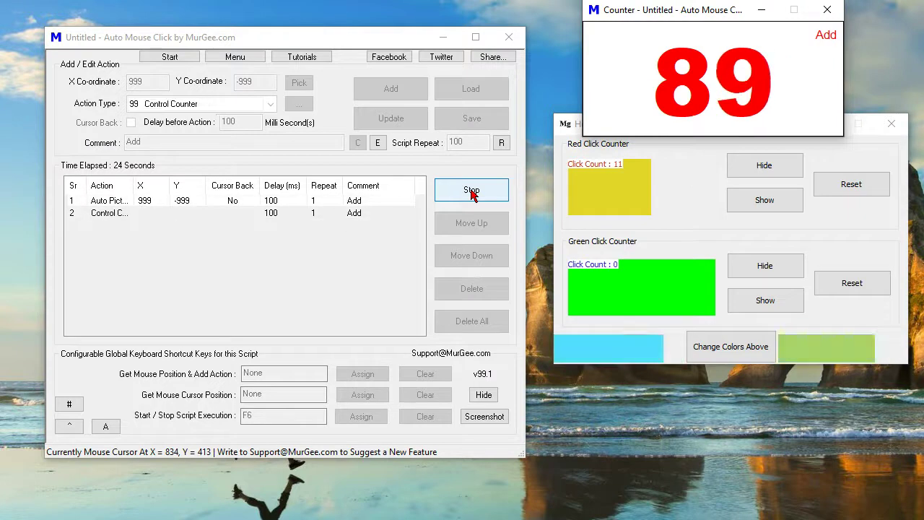
left_click(471, 191)
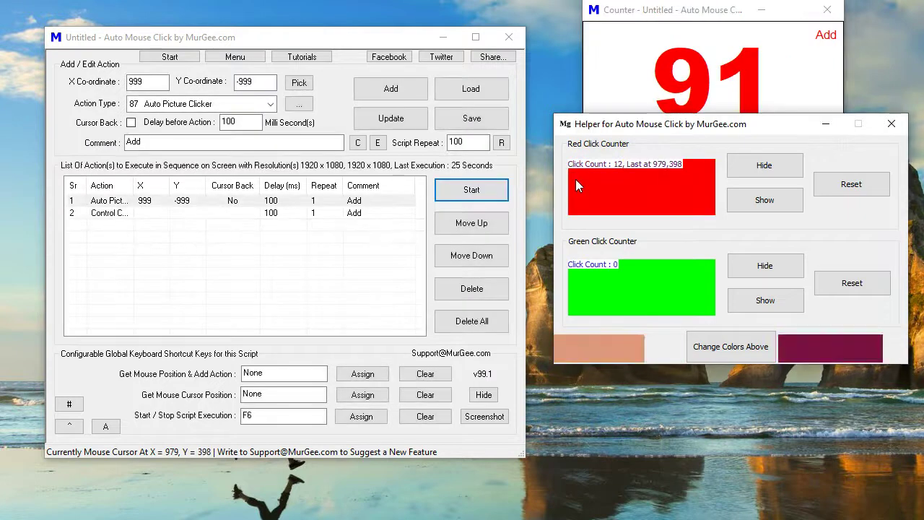